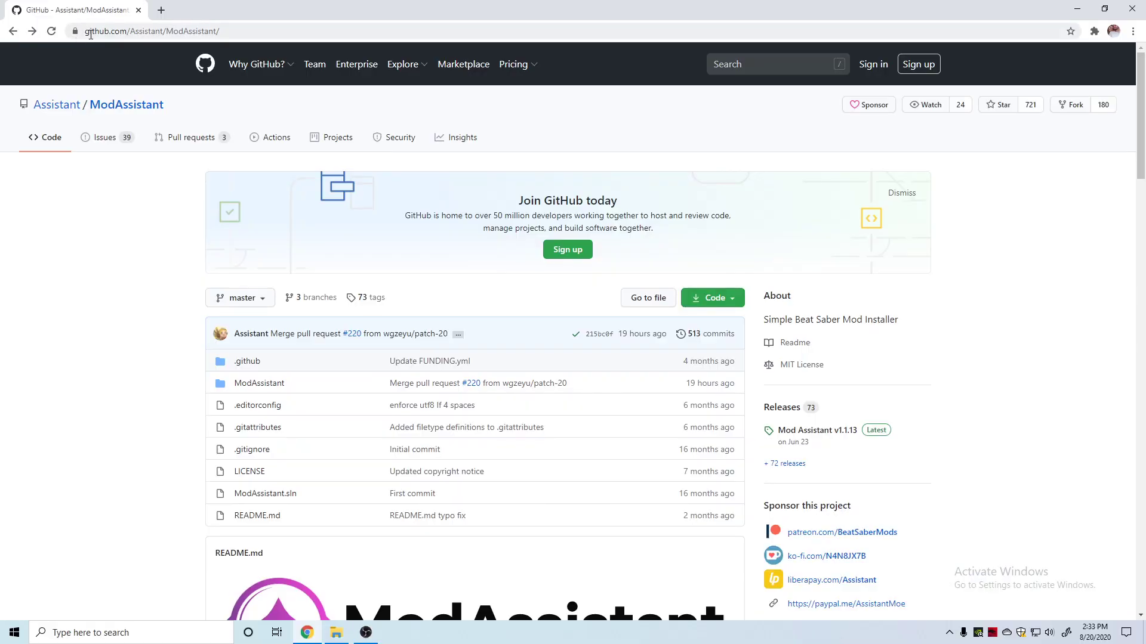
From the Assistant/ModAssistant README, go to release v1.1.13 and scroll to its ModAssistant.exe asset.
click(90, 31)
click(124, 284)
scroll(143, 288, down, 7)
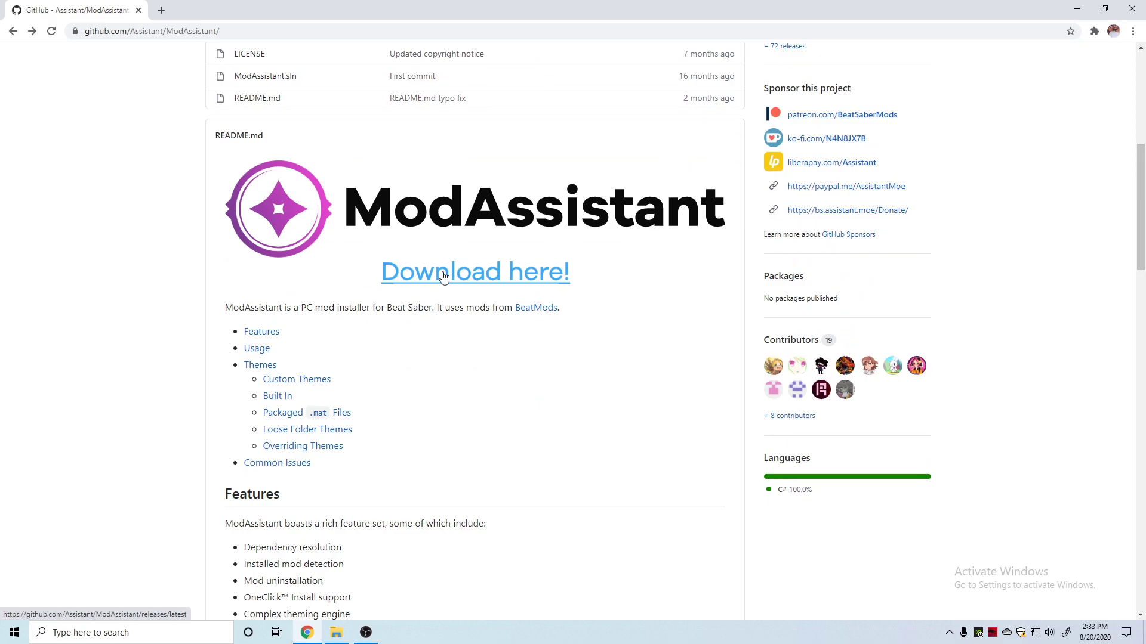
click(442, 275)
scroll(441, 285, down, 3)
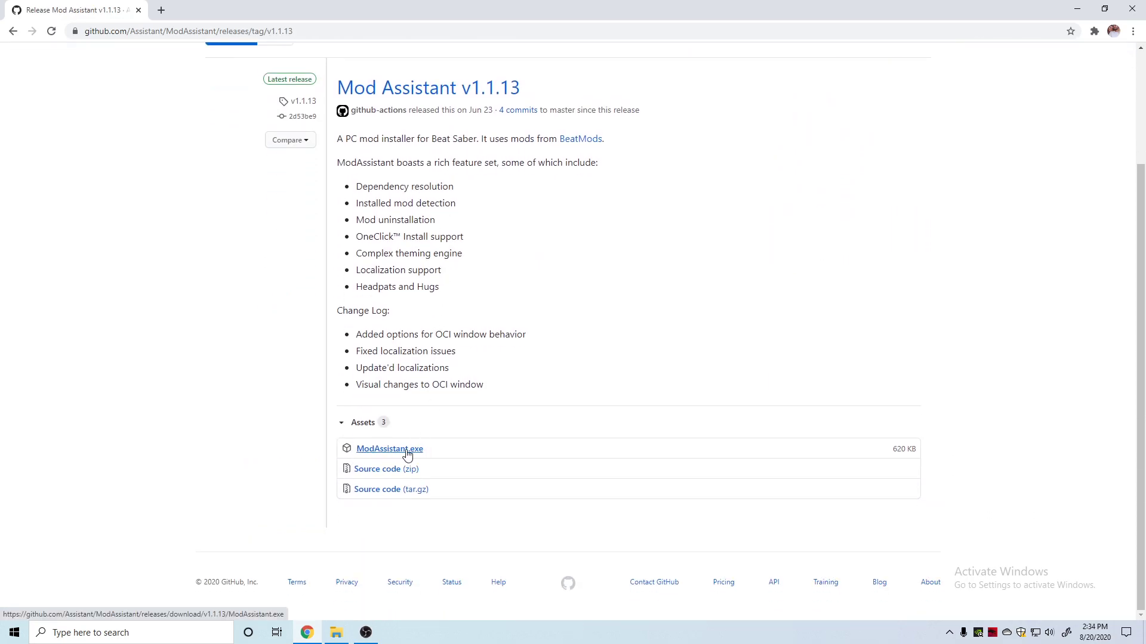
Launch ModAssistant.exe from a Windows search for 'mod'.
click(169, 634)
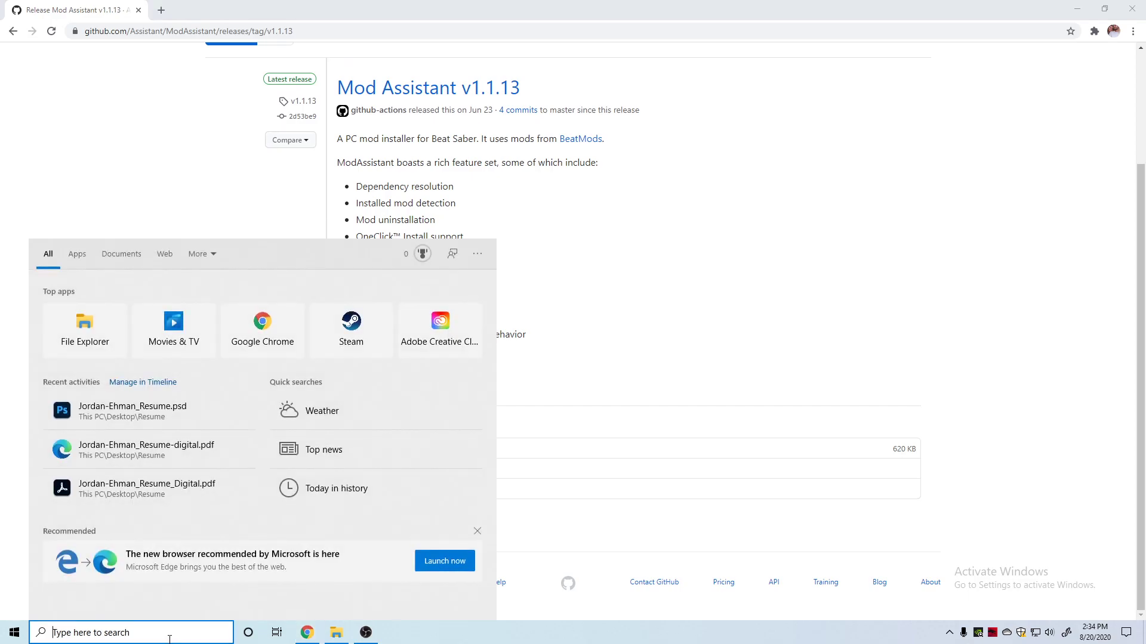
text(mod)
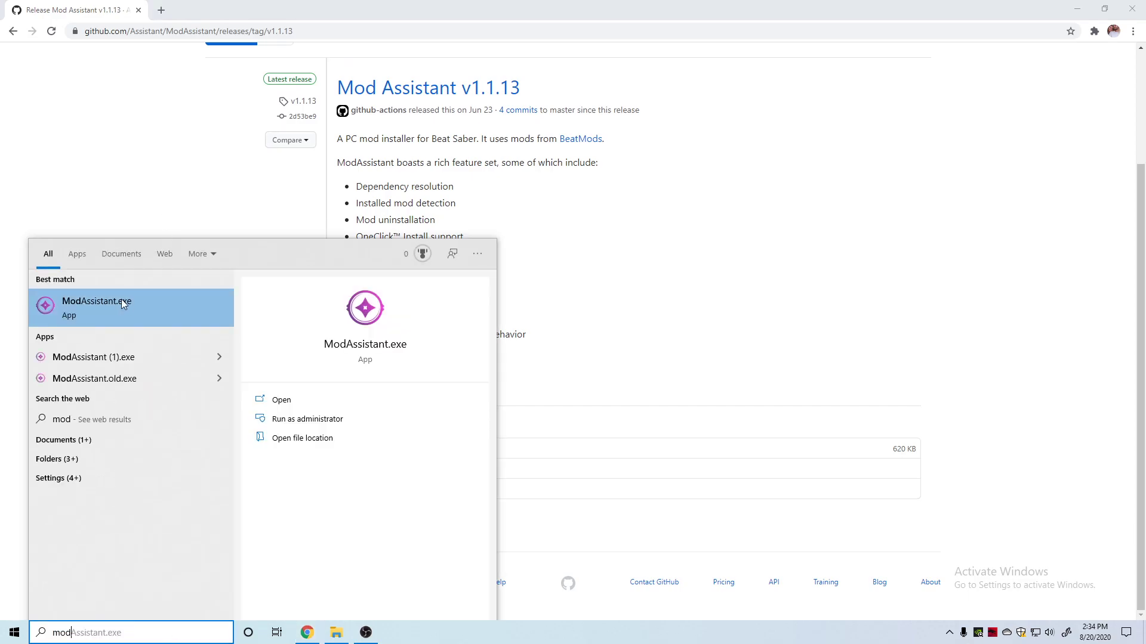
click(101, 304)
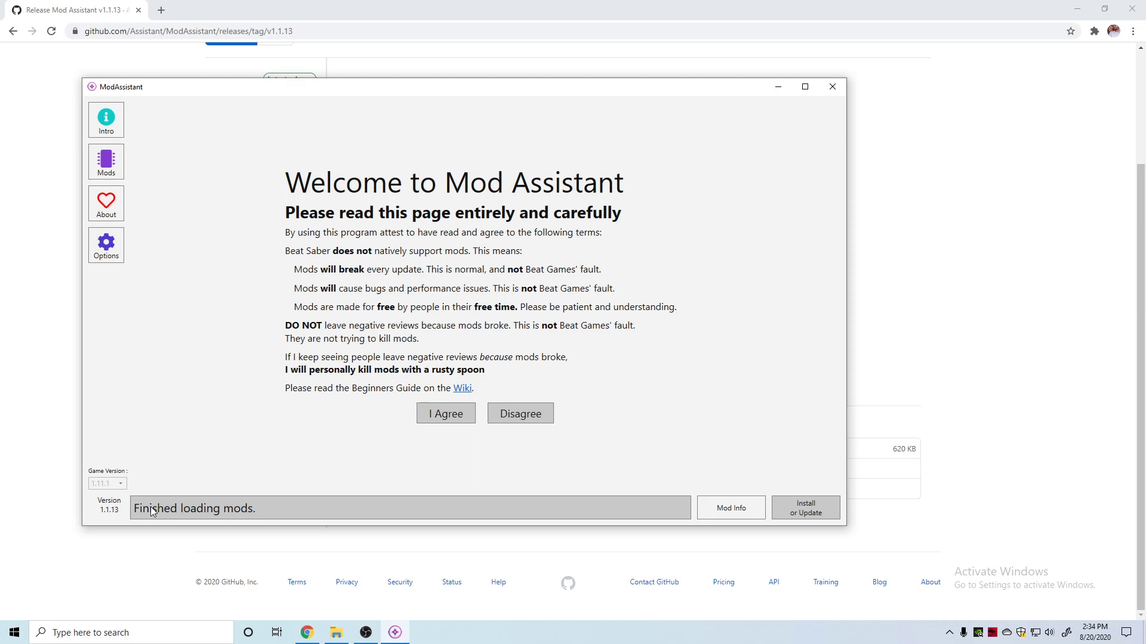
Install the checked mods, including Saber Factory 1.2.1, from the Mods list until installation finishes.
click(108, 162)
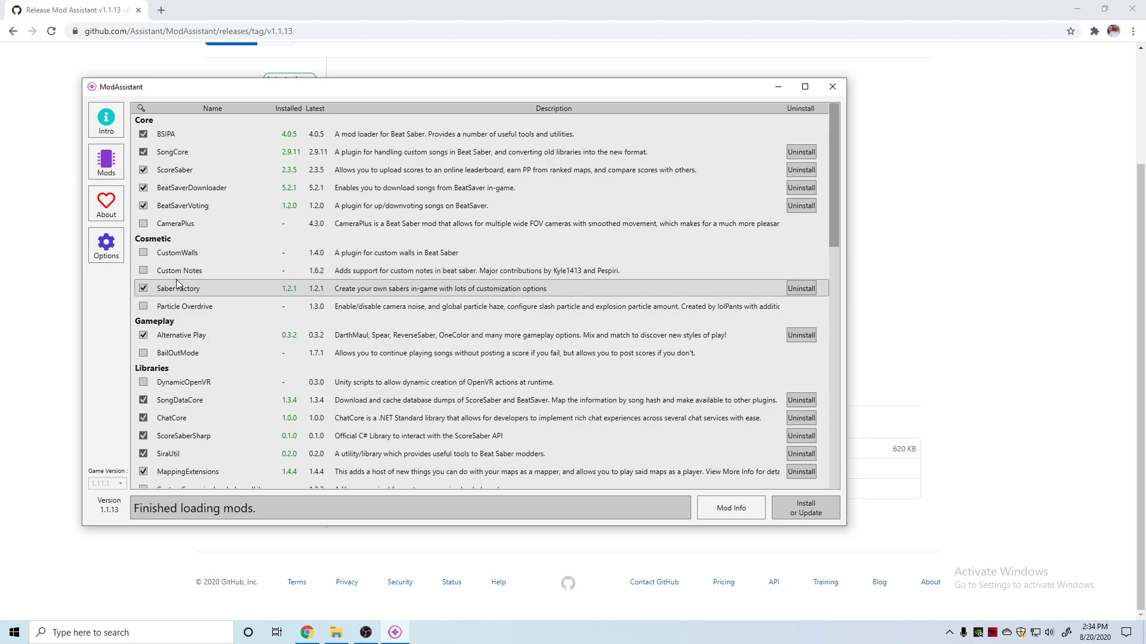
click(805, 506)
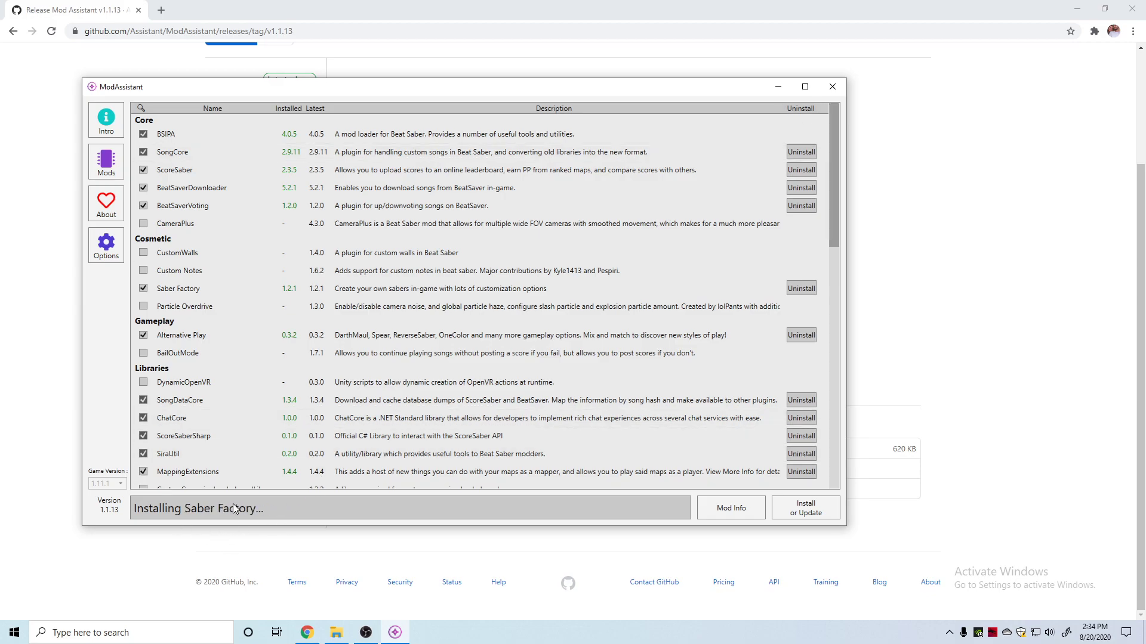
scroll(335, 437, down, 3)
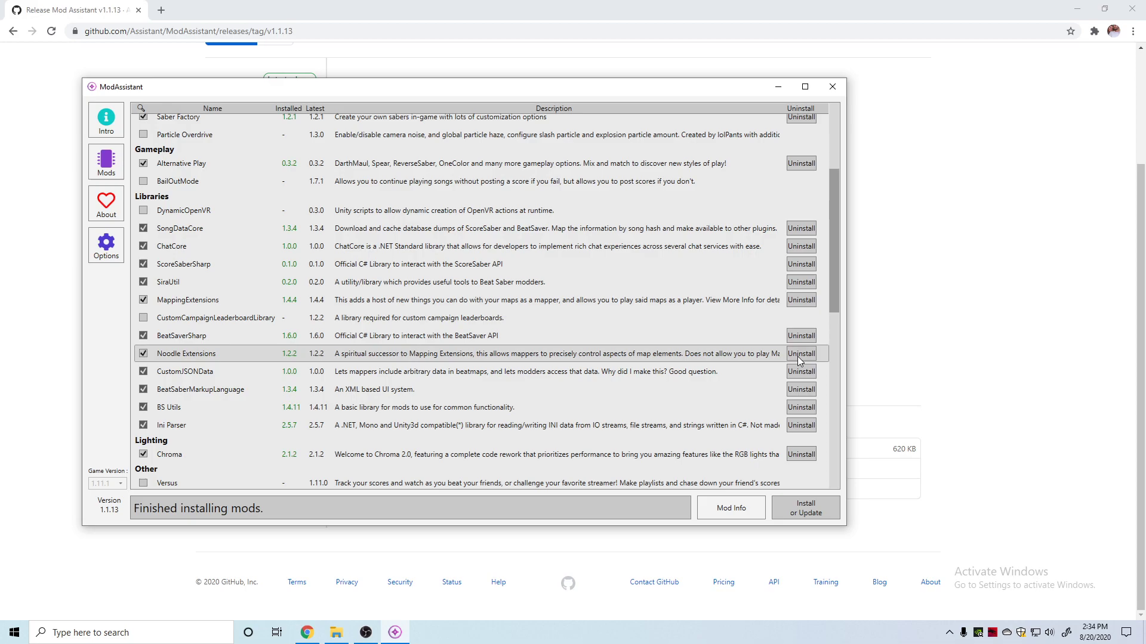
scroll(799, 358, up, 3)
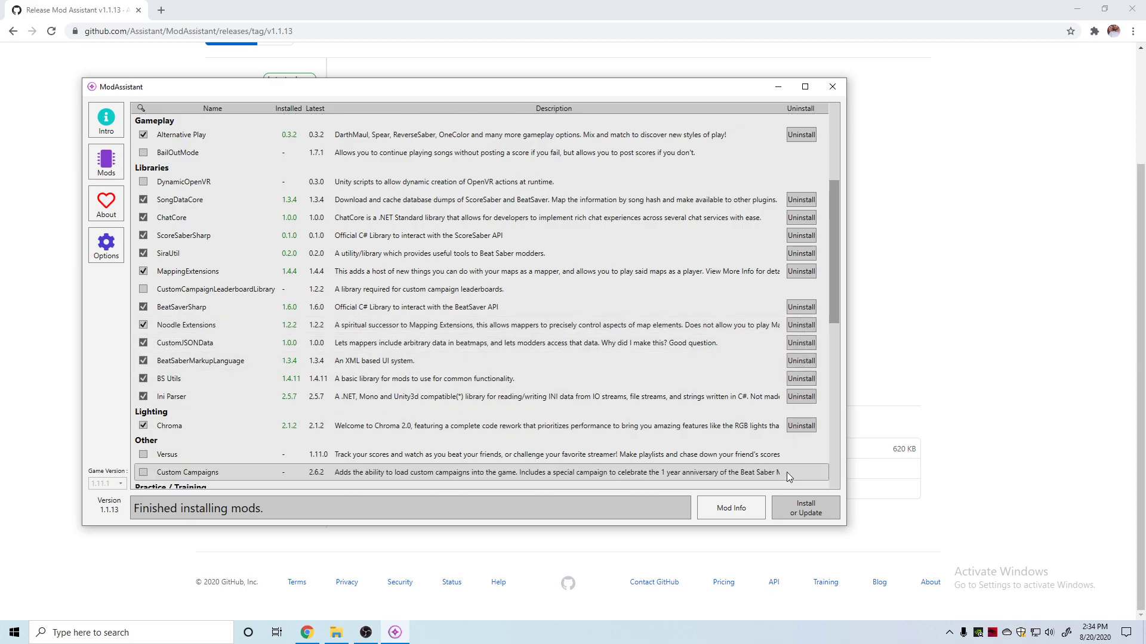
Close Mod Assistant and open bsaber.com/saber/ in a new browser tab.
click(824, 86)
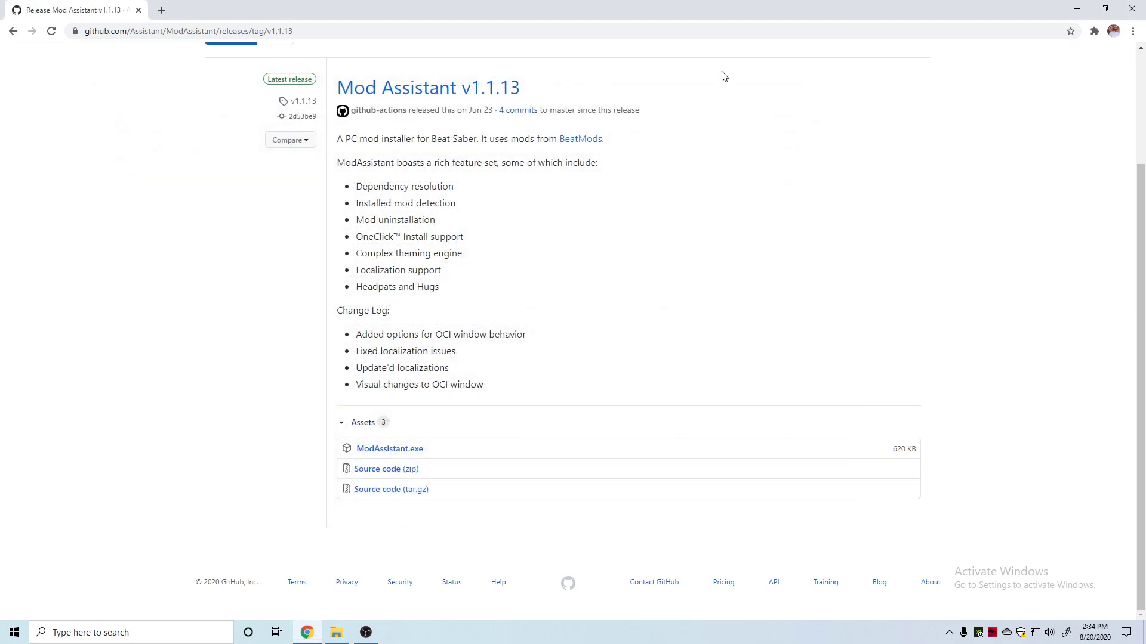
click(161, 10)
click(172, 33)
text(bsaber.com/saber/)
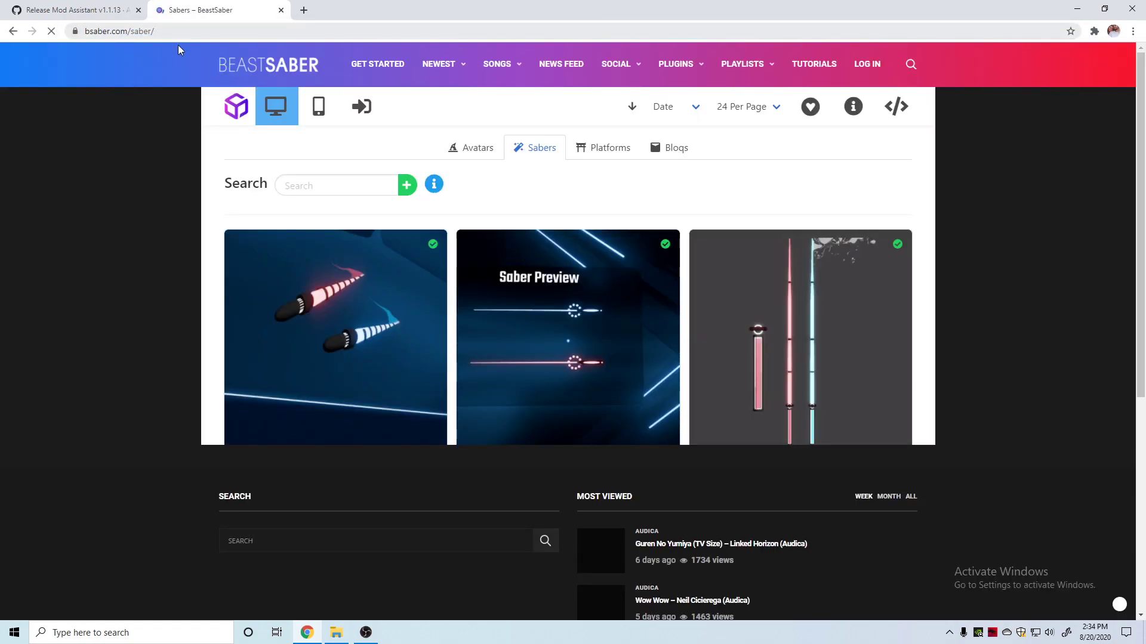
Find TotDiamondStaff in the sabers gallery and download its 780 KB .saber file.
scroll(127, 305, down, 2)
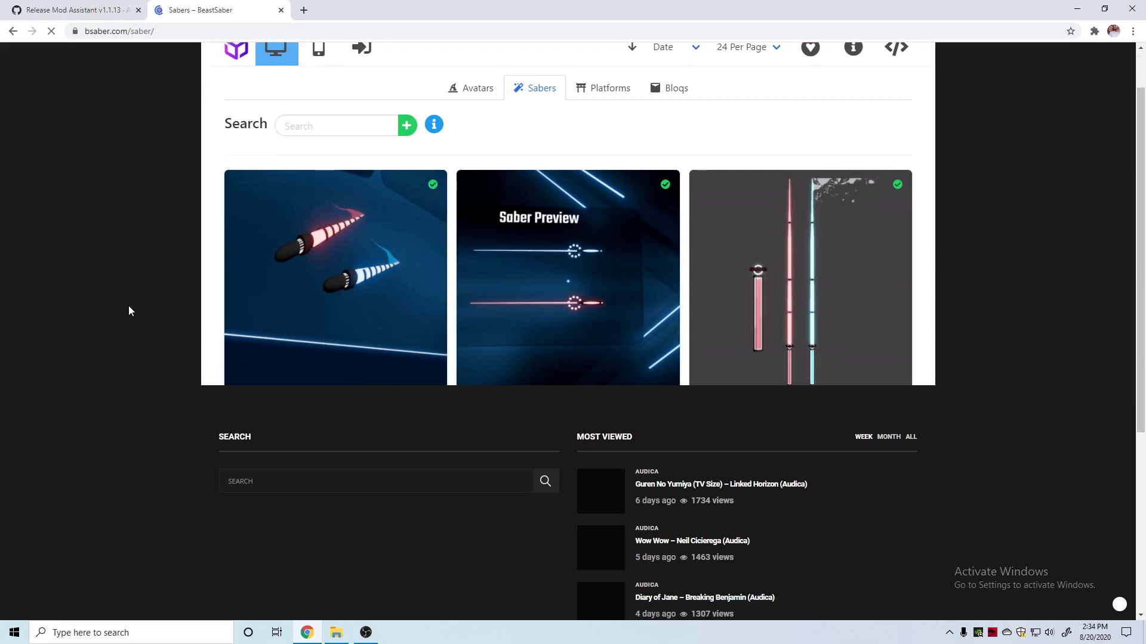
scroll(129, 306, down, 2)
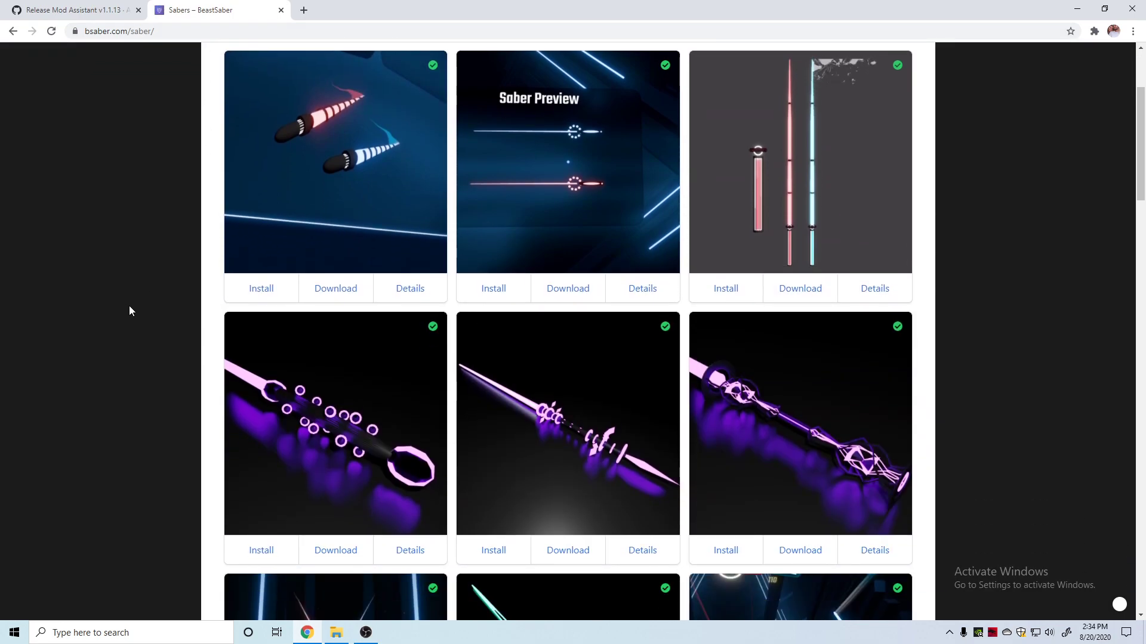
scroll(130, 307, down, 2)
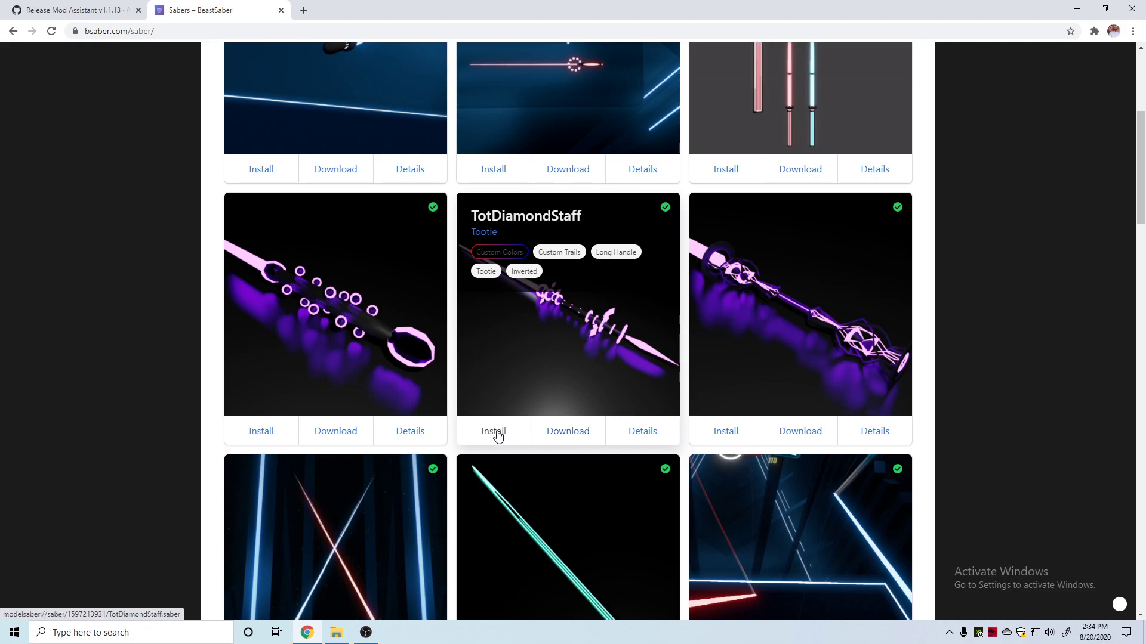
click(574, 433)
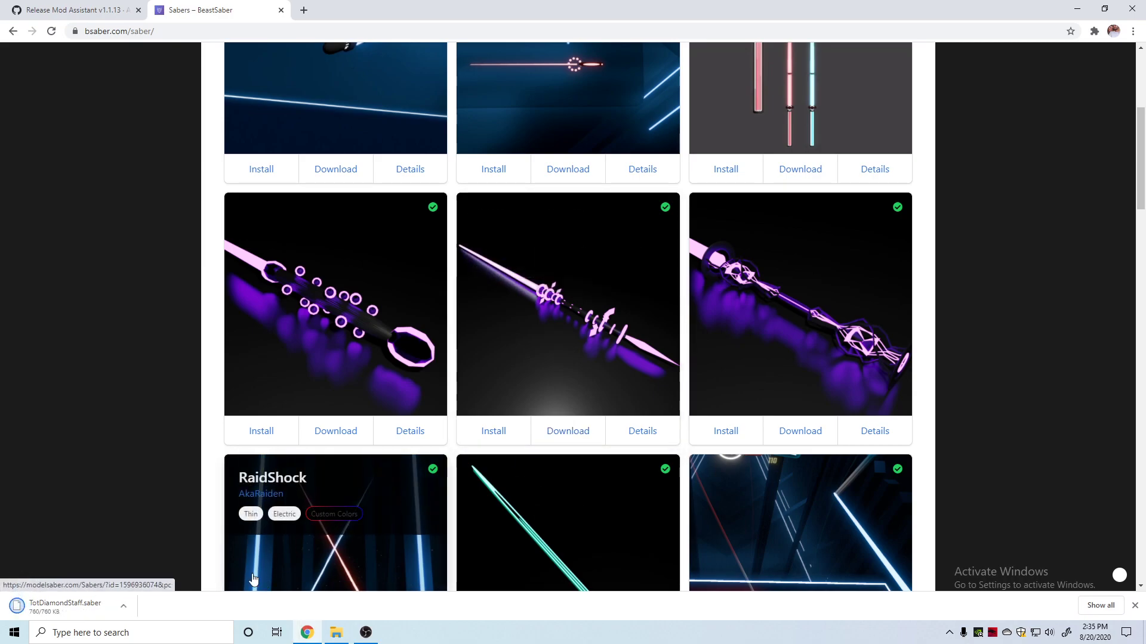
click(123, 606)
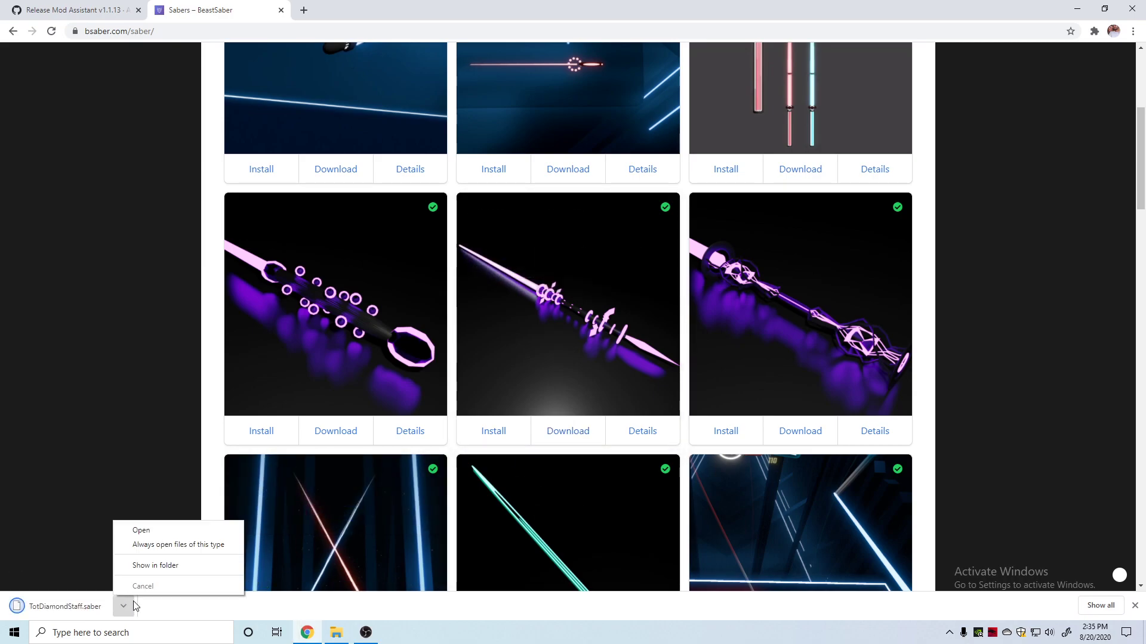
Show TotDiamondStaff.saber in its download folder and cut it.
click(161, 565)
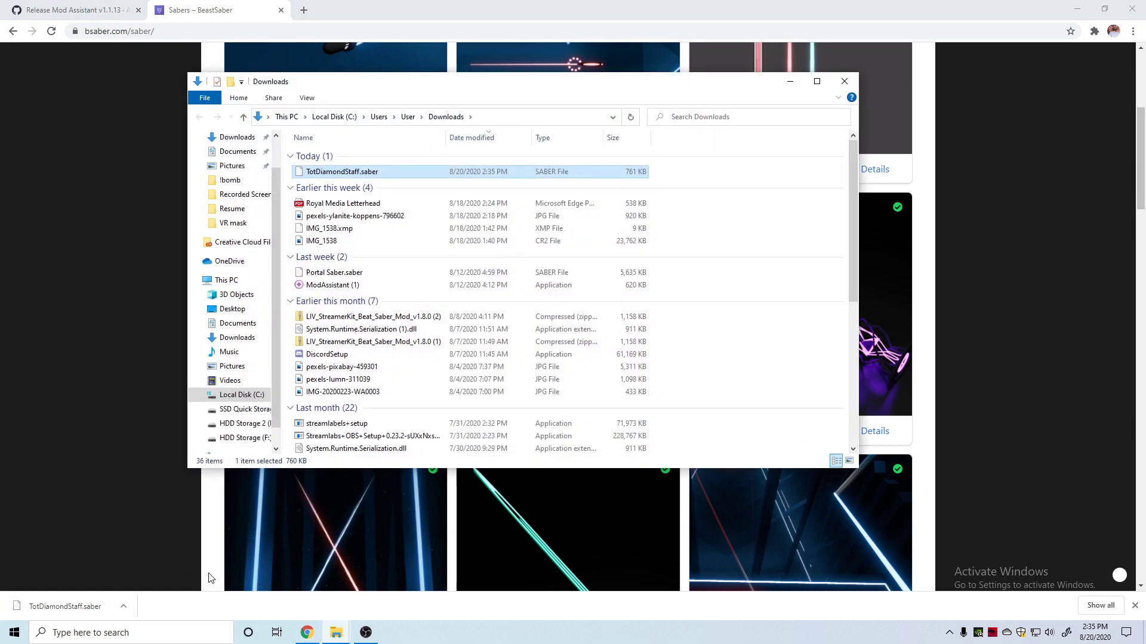
right_click(388, 173)
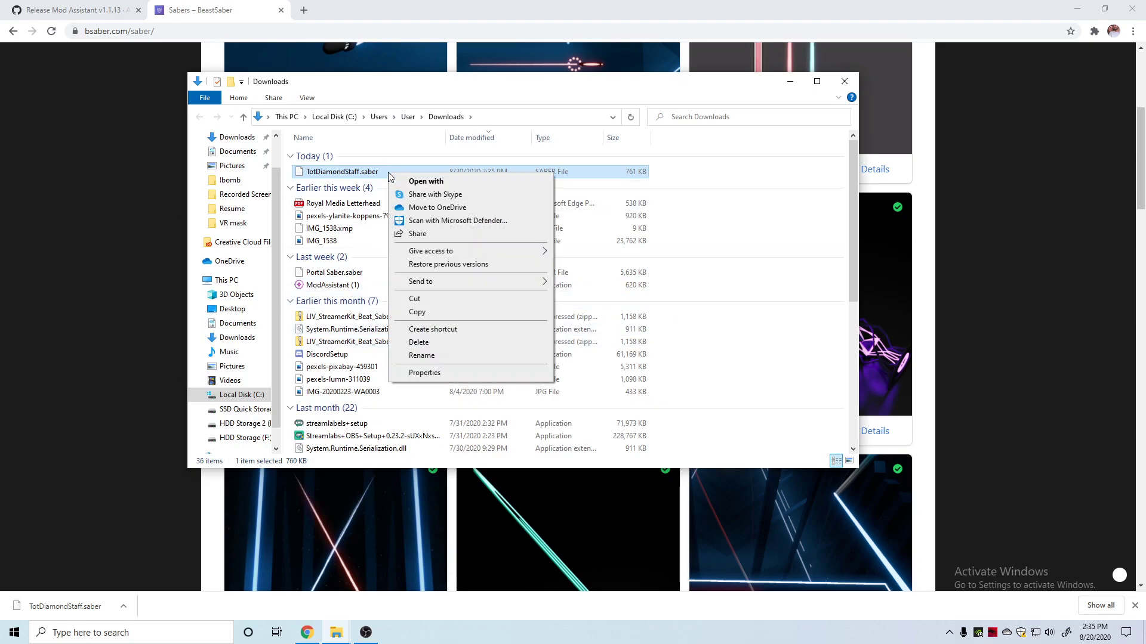
click(436, 302)
Browse to F:\Steam\steamapps\common\Beat Saber\CustomSabers.
scroll(263, 396, down, 1)
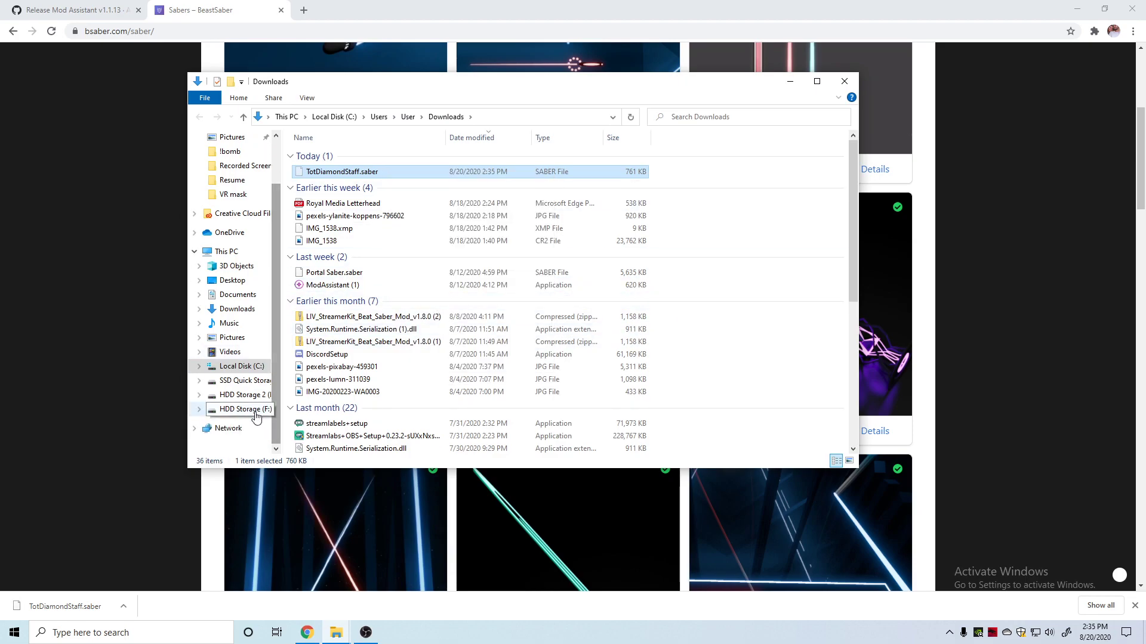
click(254, 411)
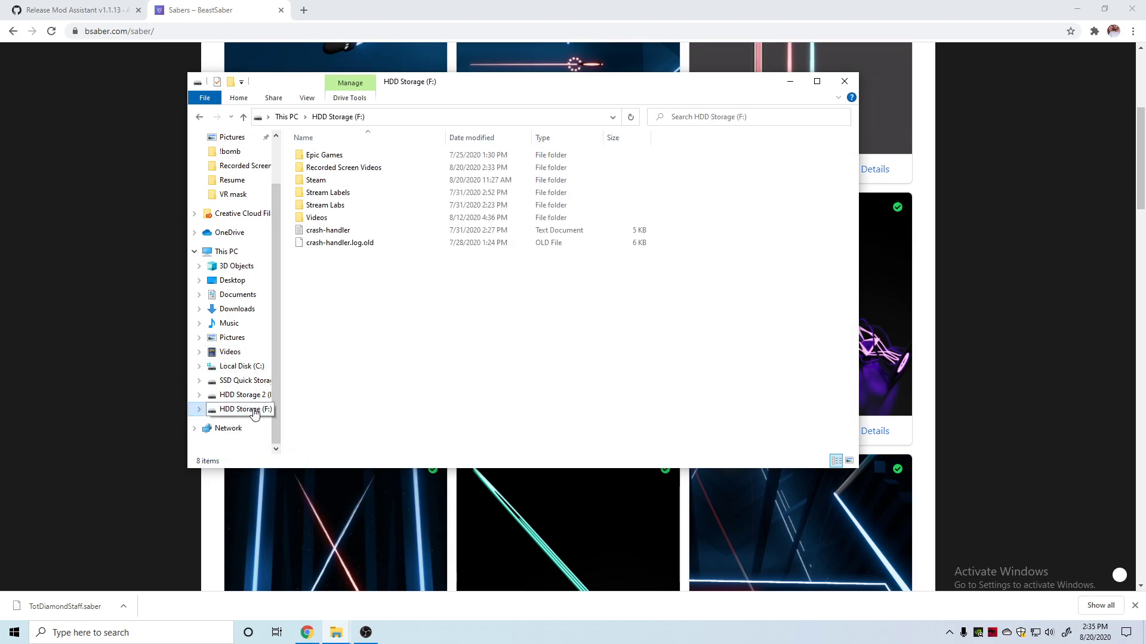
double_click(333, 181)
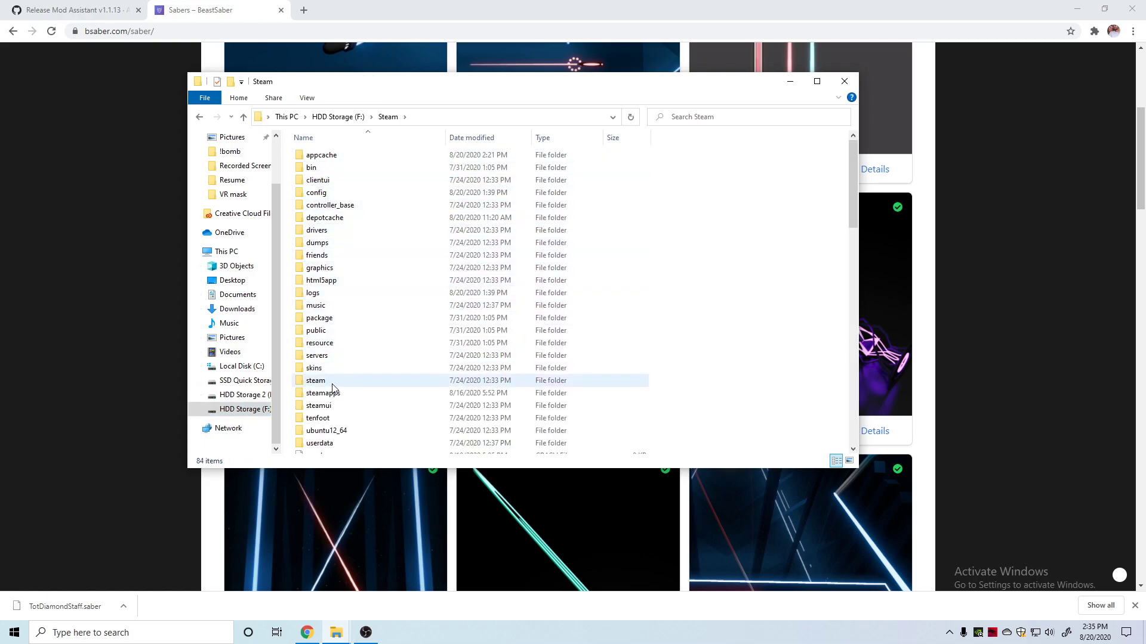
double_click(350, 394)
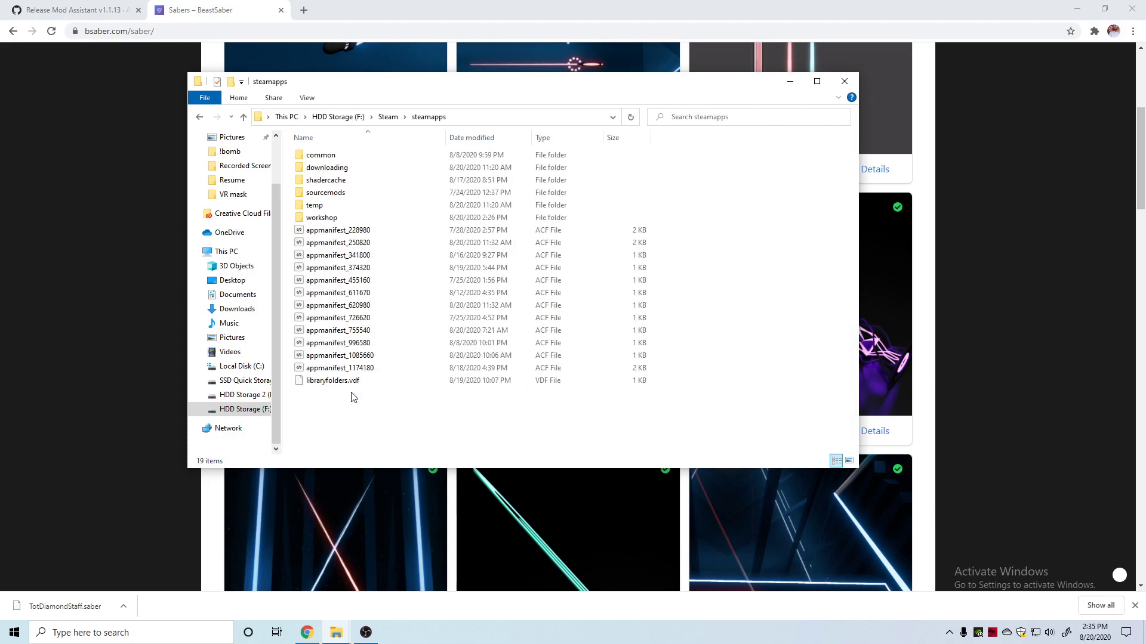
double_click(339, 158)
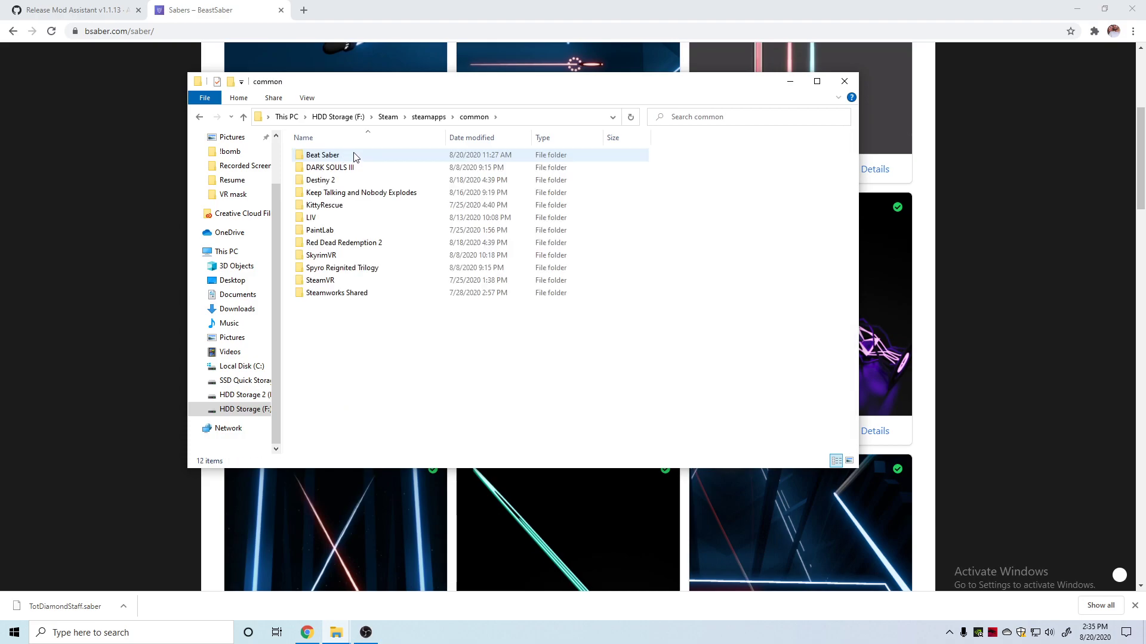
double_click(356, 156)
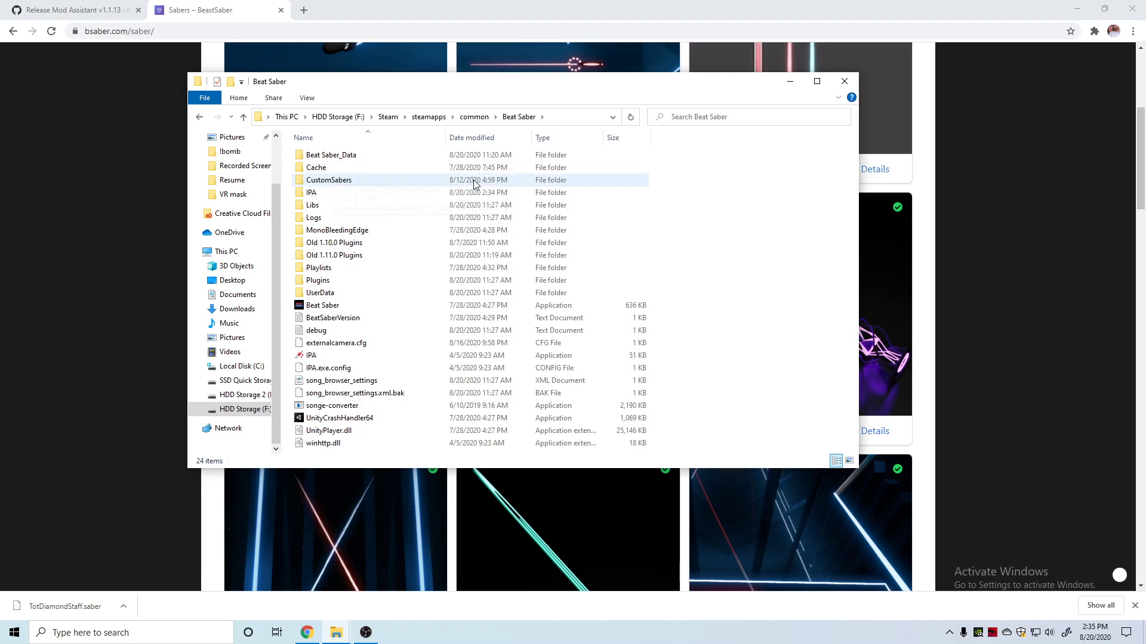
double_click(419, 185)
Paste TotDiamondStaff.saber into CustomSabers and close File Explorer.
right_click(380, 358)
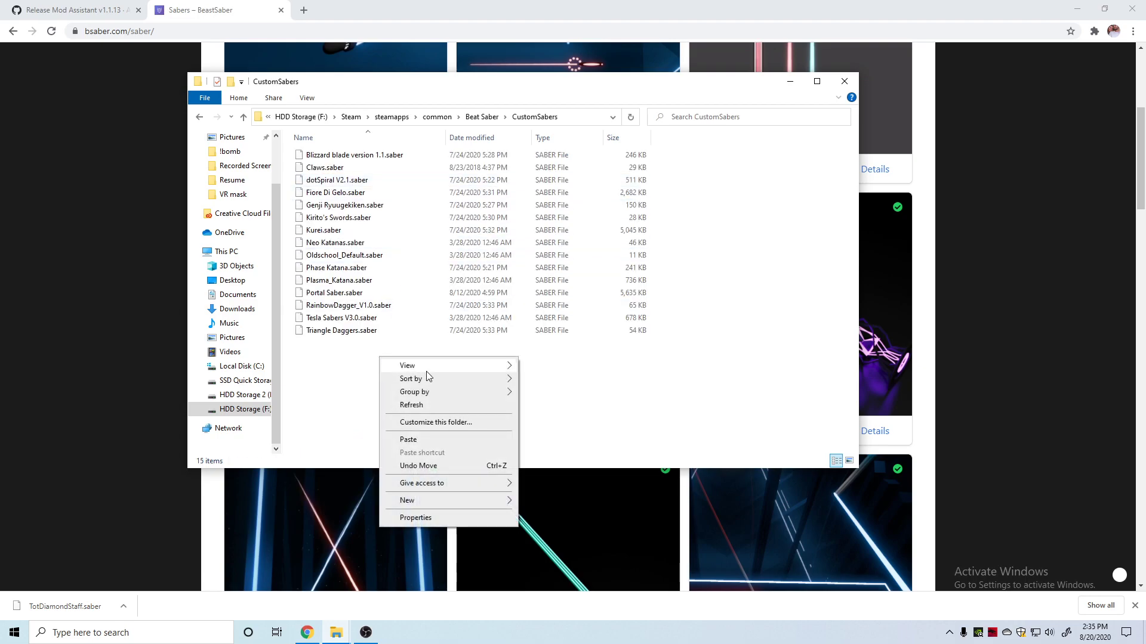
click(426, 439)
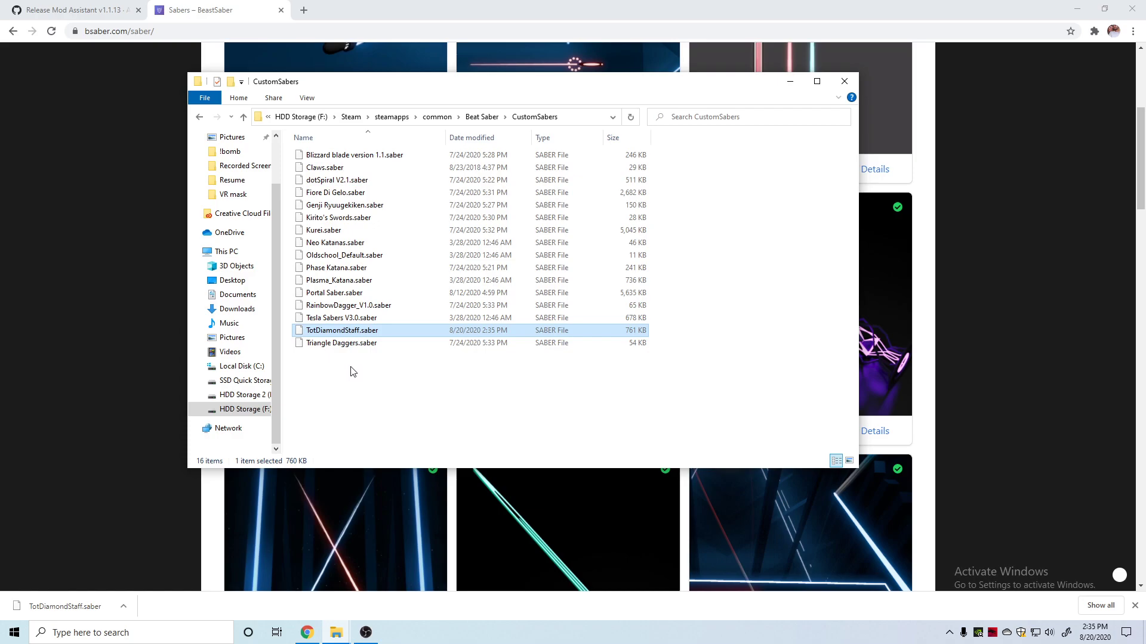
click(352, 371)
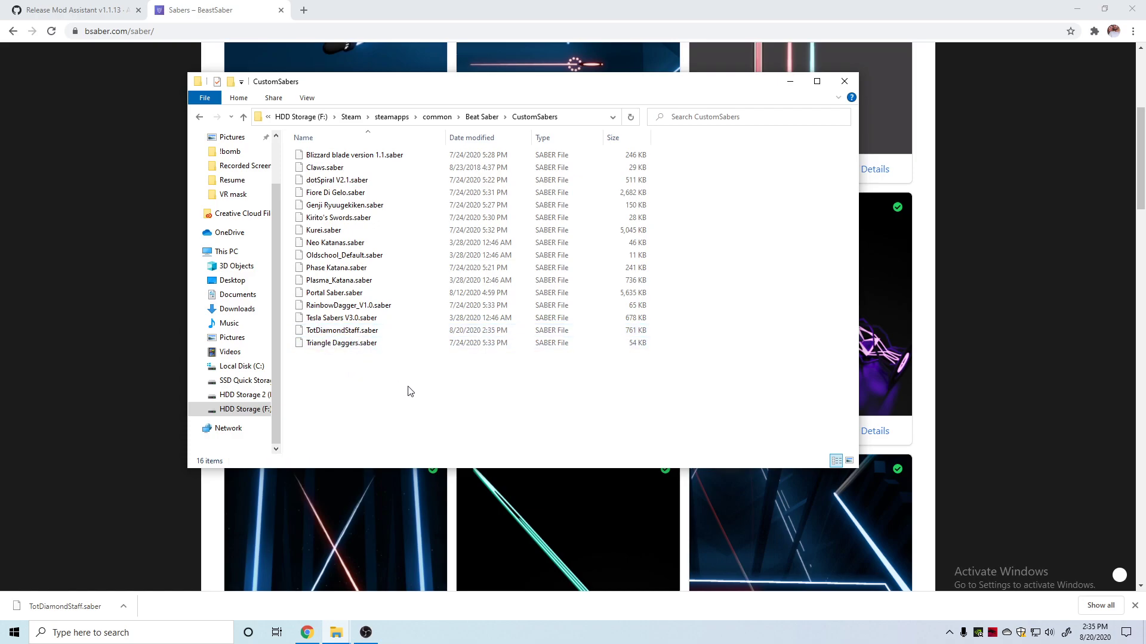
click(844, 81)
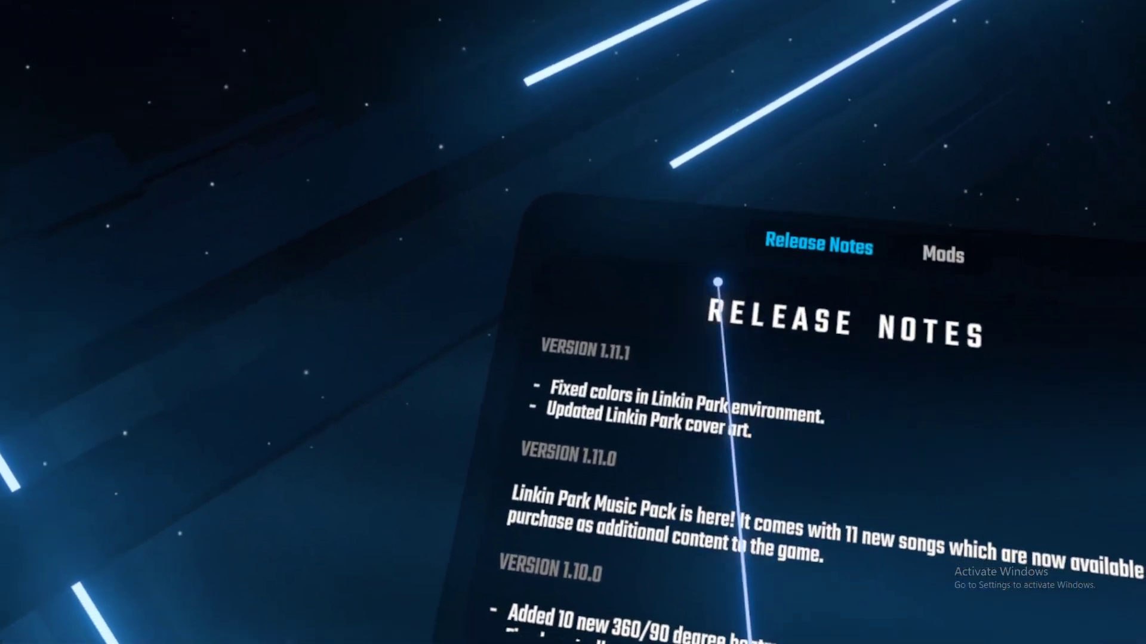
Open SaberFactory from the Mods tab and switch to its Custom Sabers category.
click(805, 238)
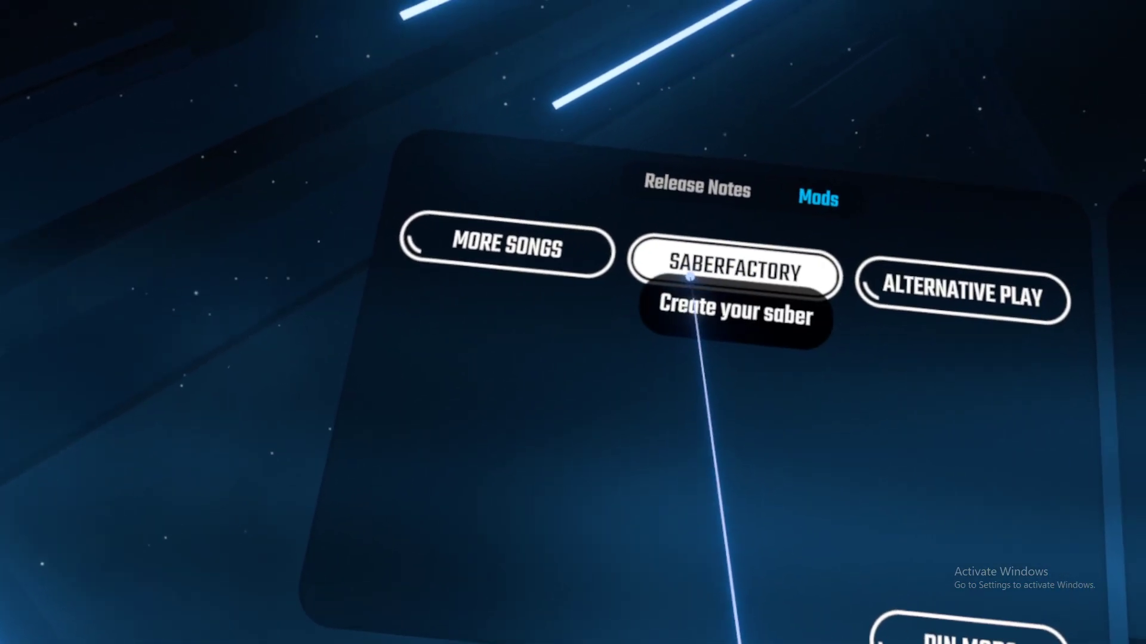
click(694, 245)
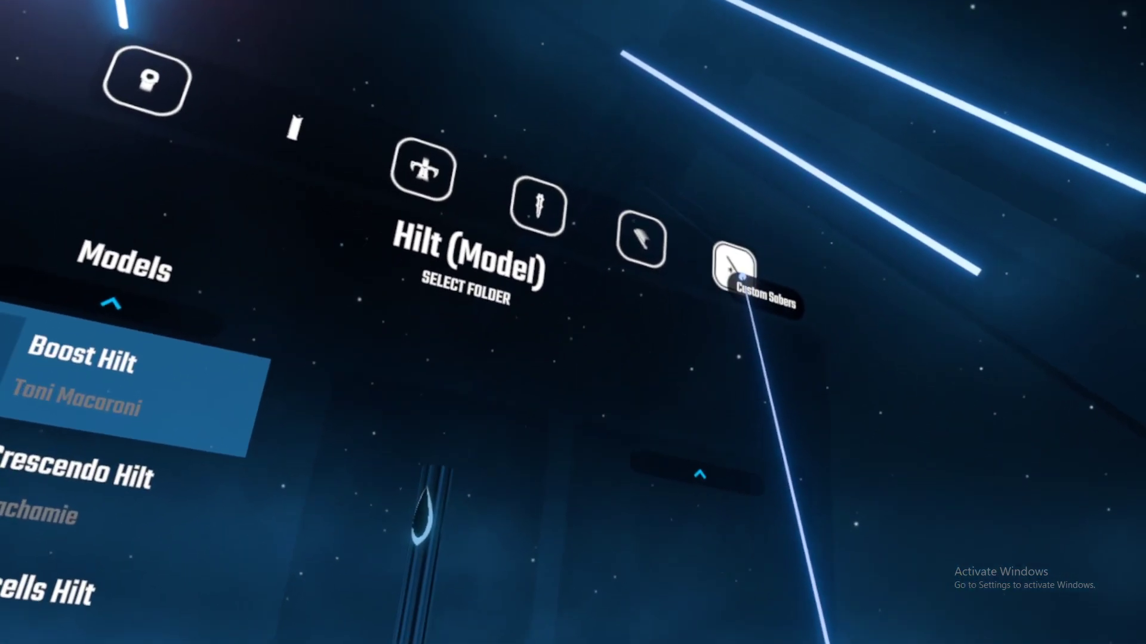
click(816, 37)
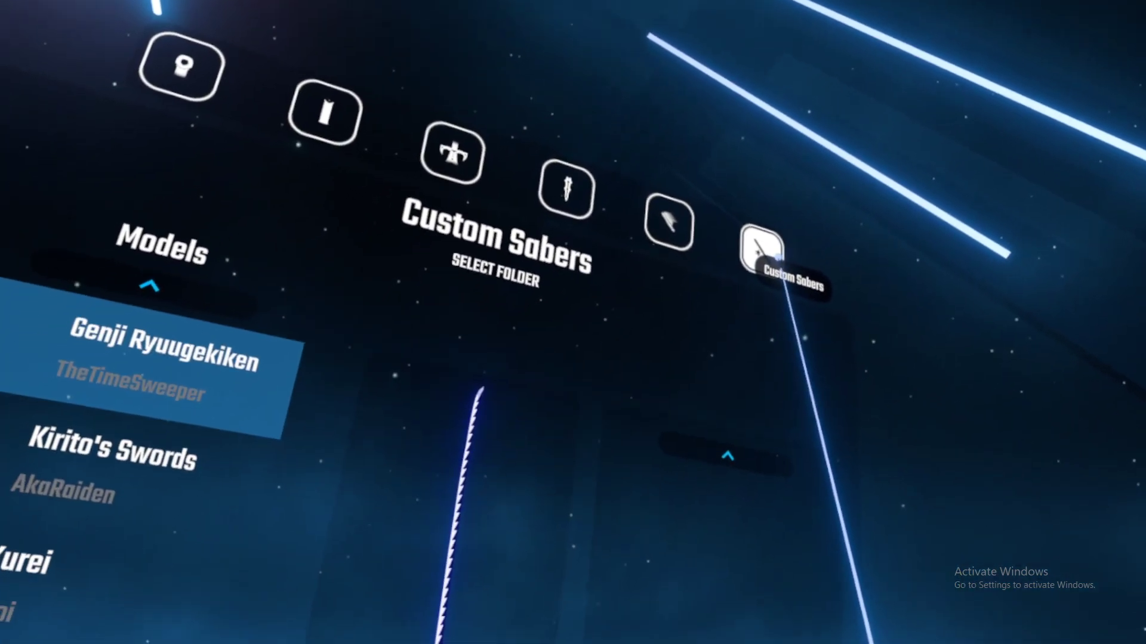
Preview Kurei, Neo Katanas and Kirito's Swords, ending on Genji Ryuugekiken.
click(501, 453)
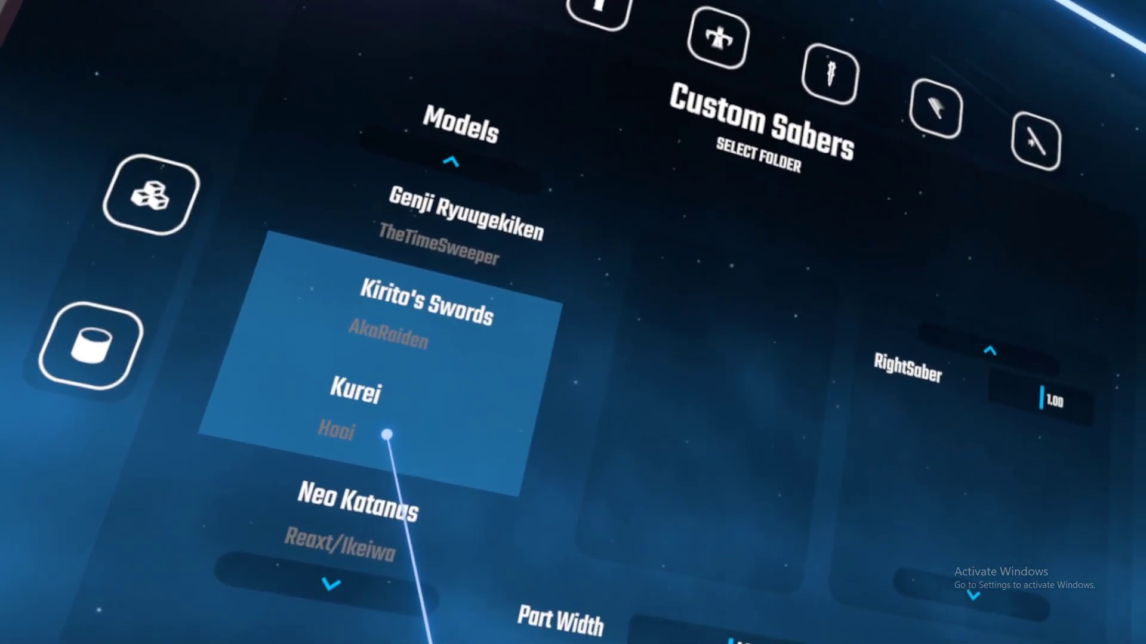
click(387, 434)
click(418, 518)
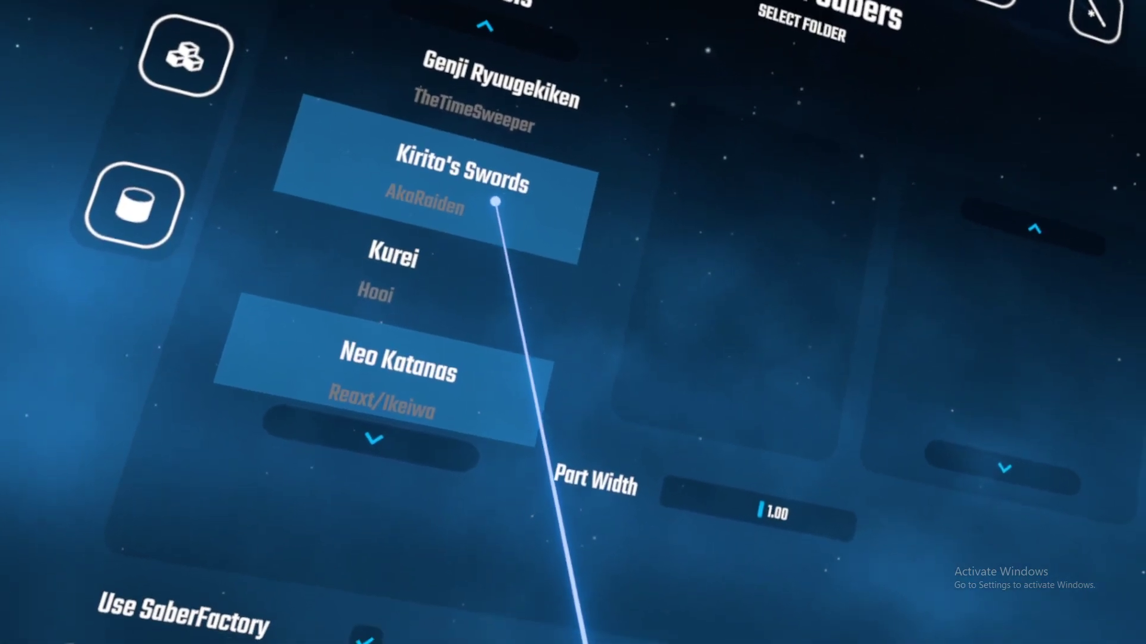
click(496, 201)
click(502, 90)
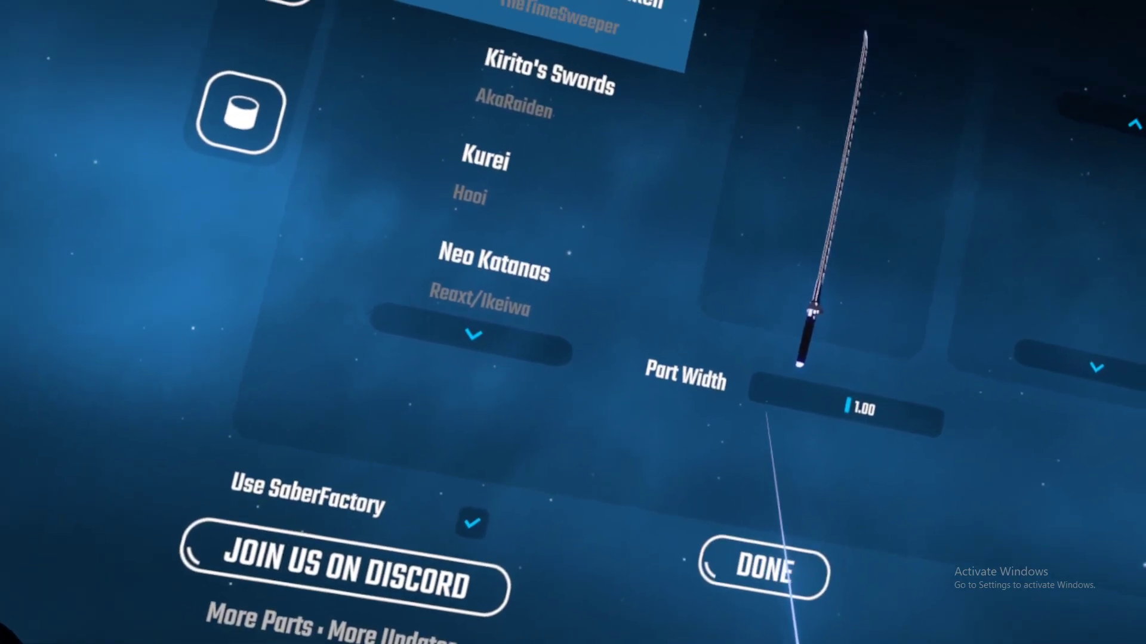
Exit SaberFactory with DONE and bring up the Solo song packs showing OST Vol. 1.
click(642, 552)
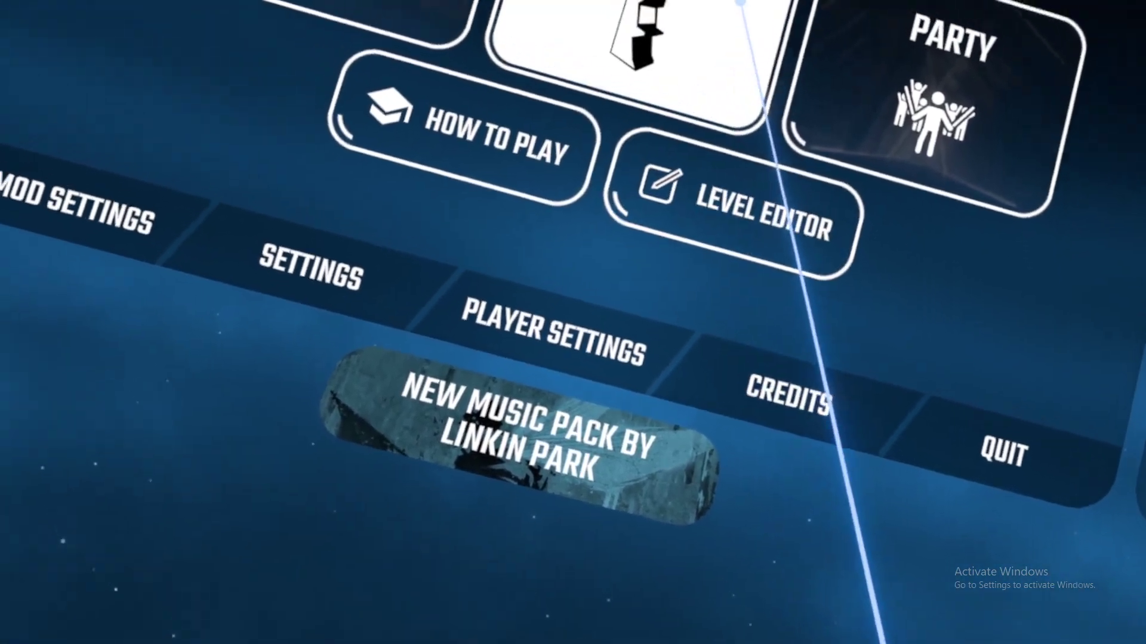
click(657, 12)
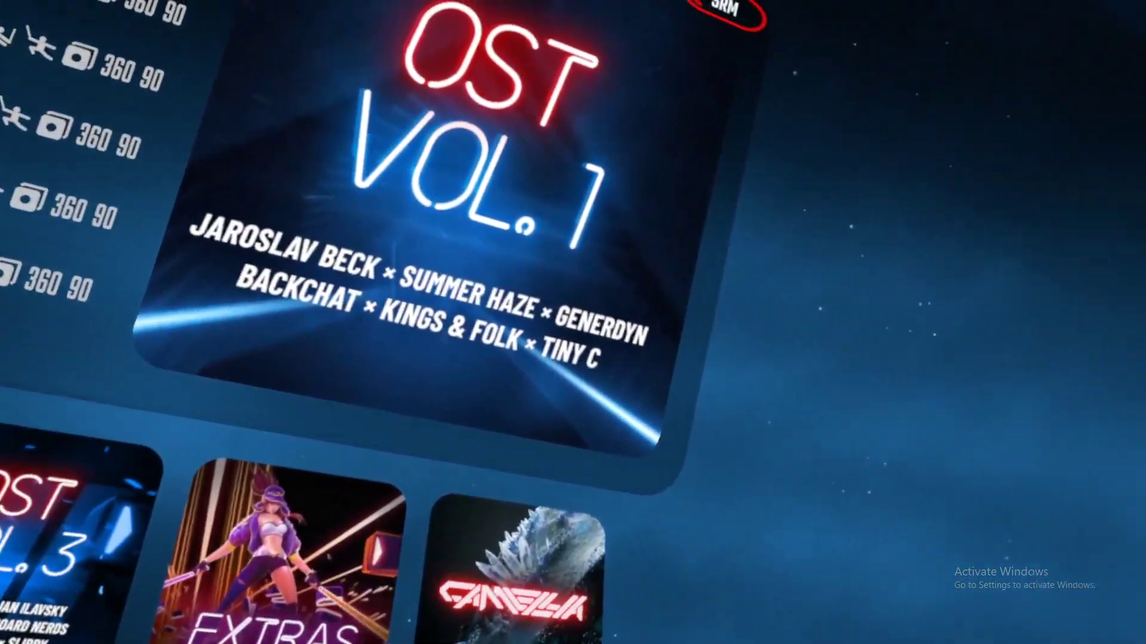